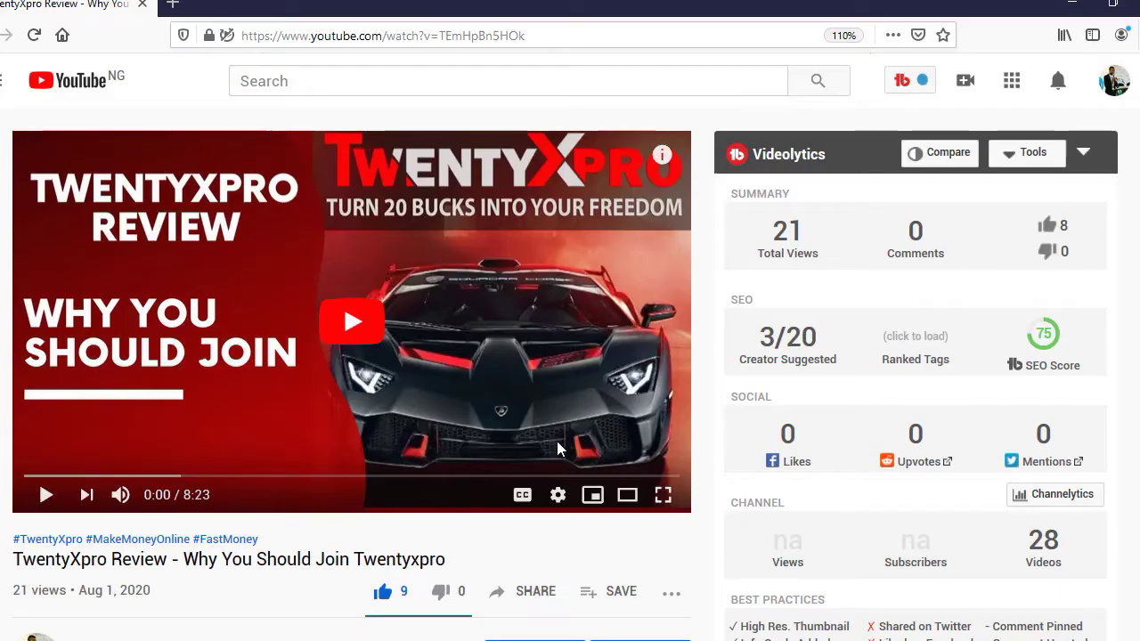
Step: Read the viewer comments below the TwentyXpro review video on YouTube
scroll(554, 441, down, 1)
scroll(552, 463, up, 1)
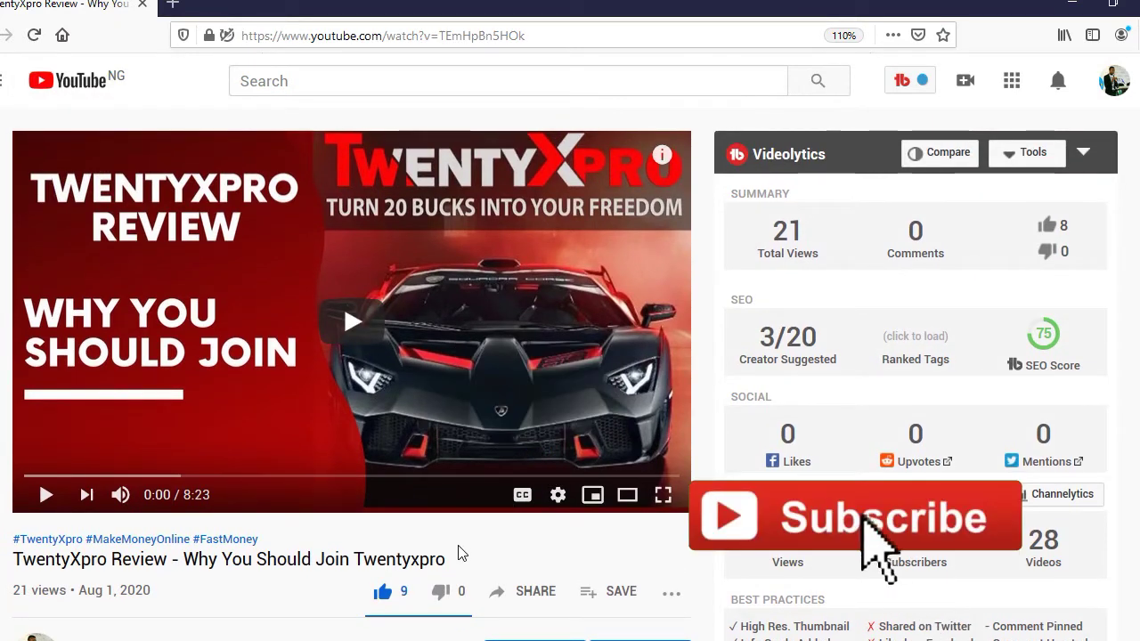
scroll(461, 553, down, 1)
scroll(459, 552, down, 1)
scroll(454, 556, down, 3)
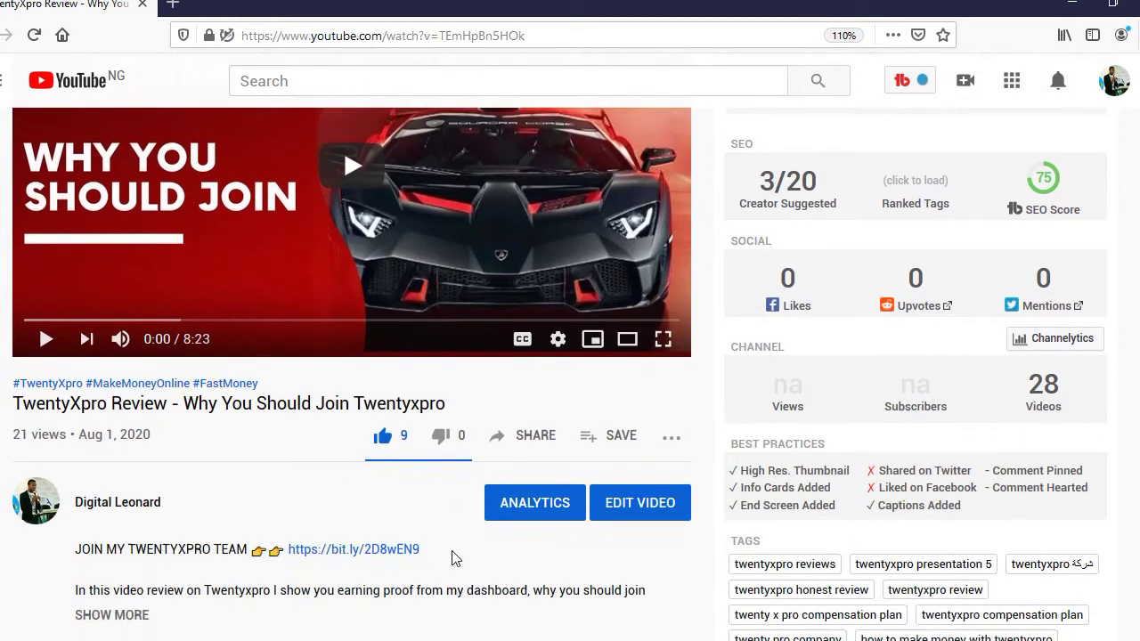
scroll(360, 517, down, 4)
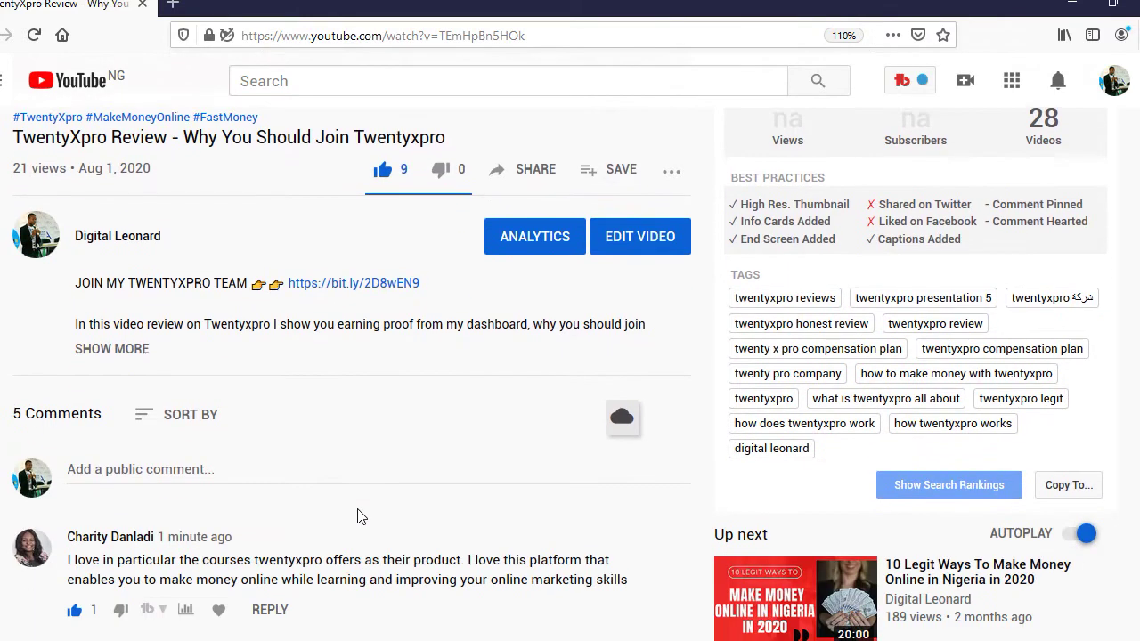
scroll(360, 517, down, 4)
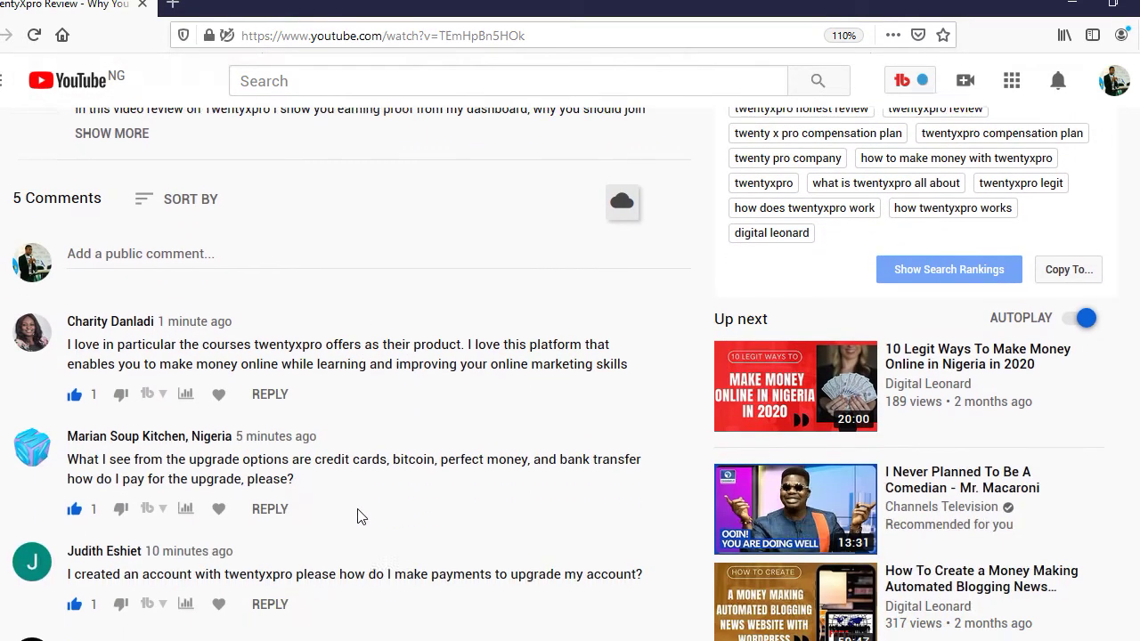
scroll(160, 490, down, 2)
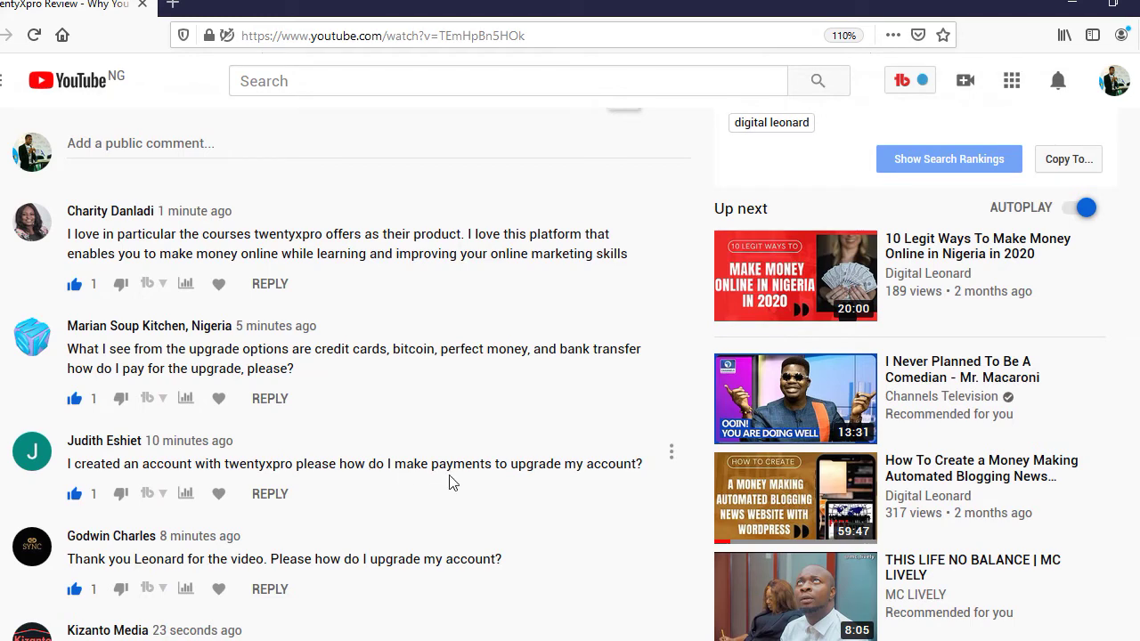
scroll(445, 488, down, 2)
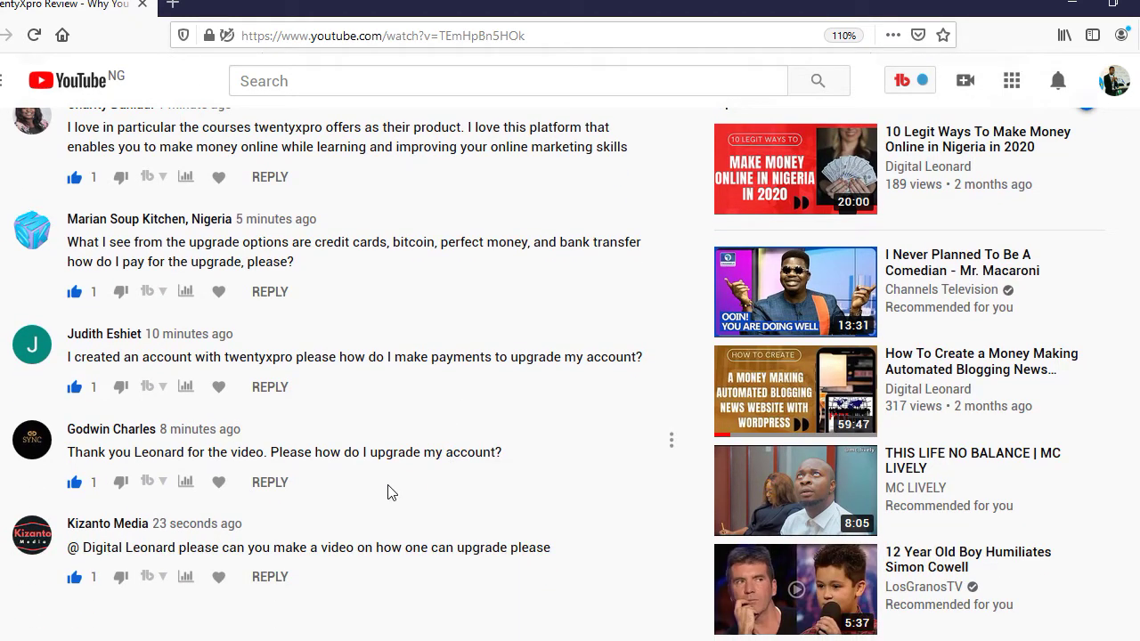
scroll(396, 445, up, 4)
scroll(401, 405, down, 4)
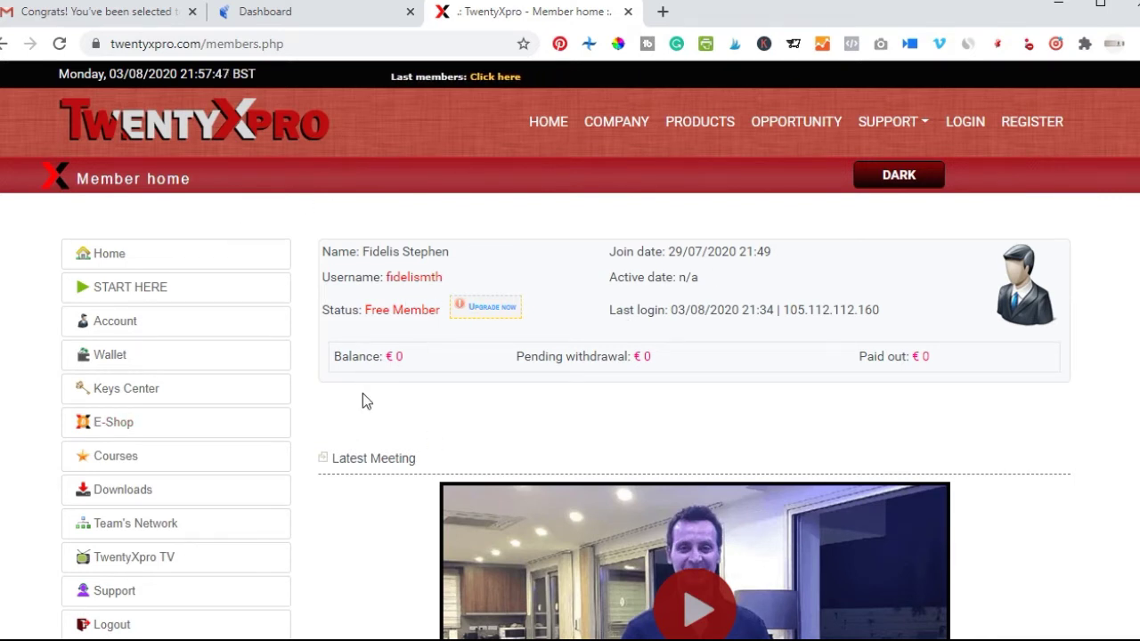
Step: Start the Course 1 account upgrade with Coinpayments as the payment method and complete the checkout in LTC
click(486, 308)
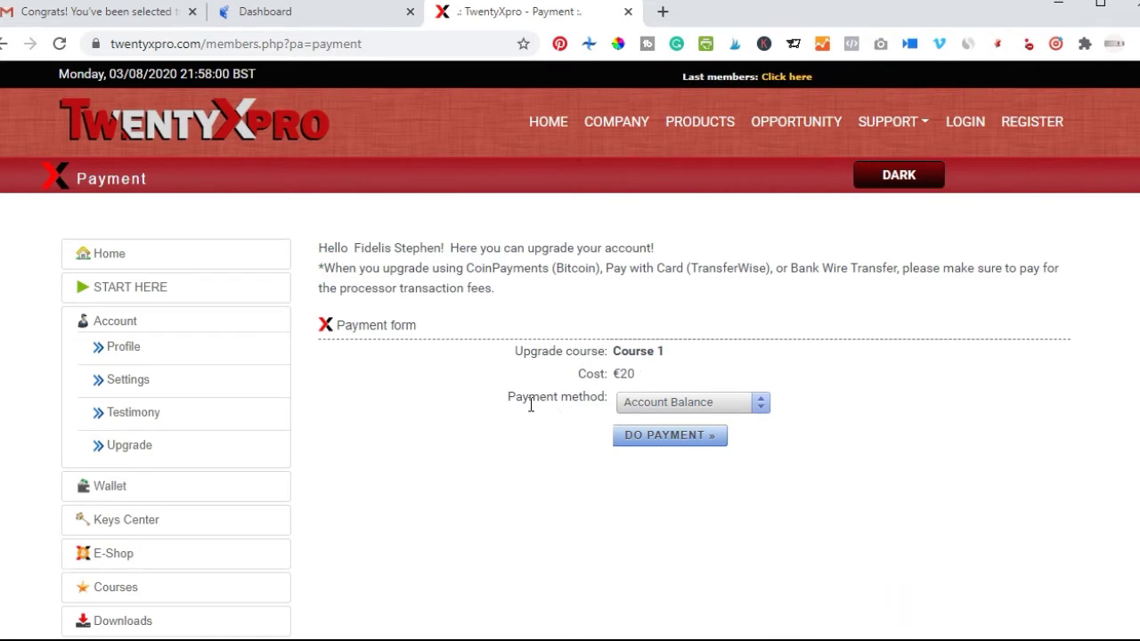
click(687, 409)
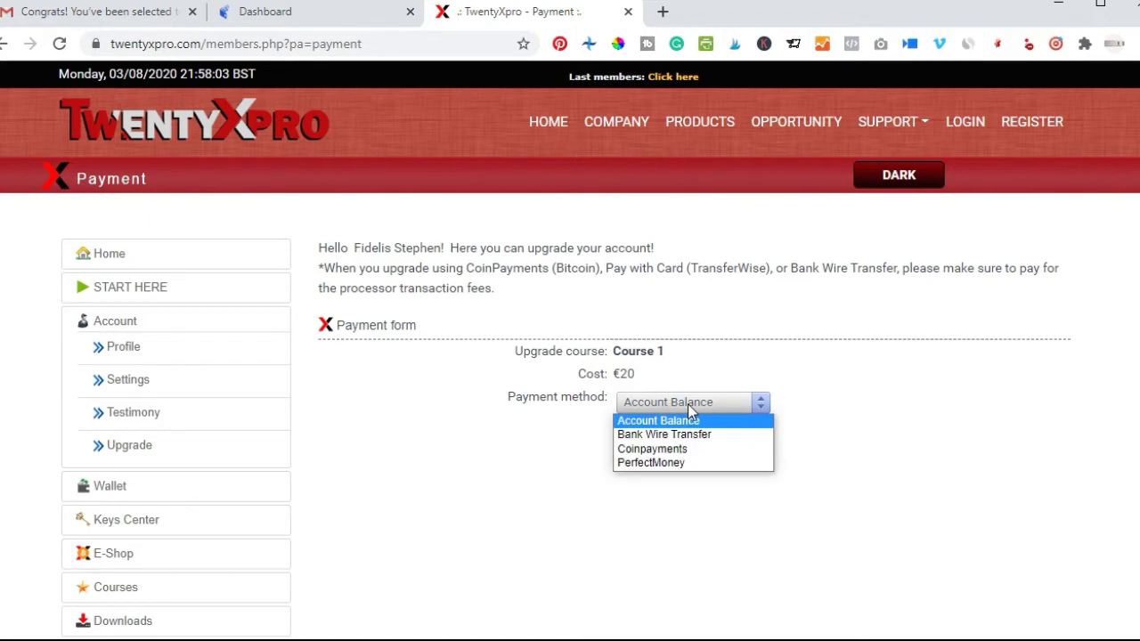
click(646, 450)
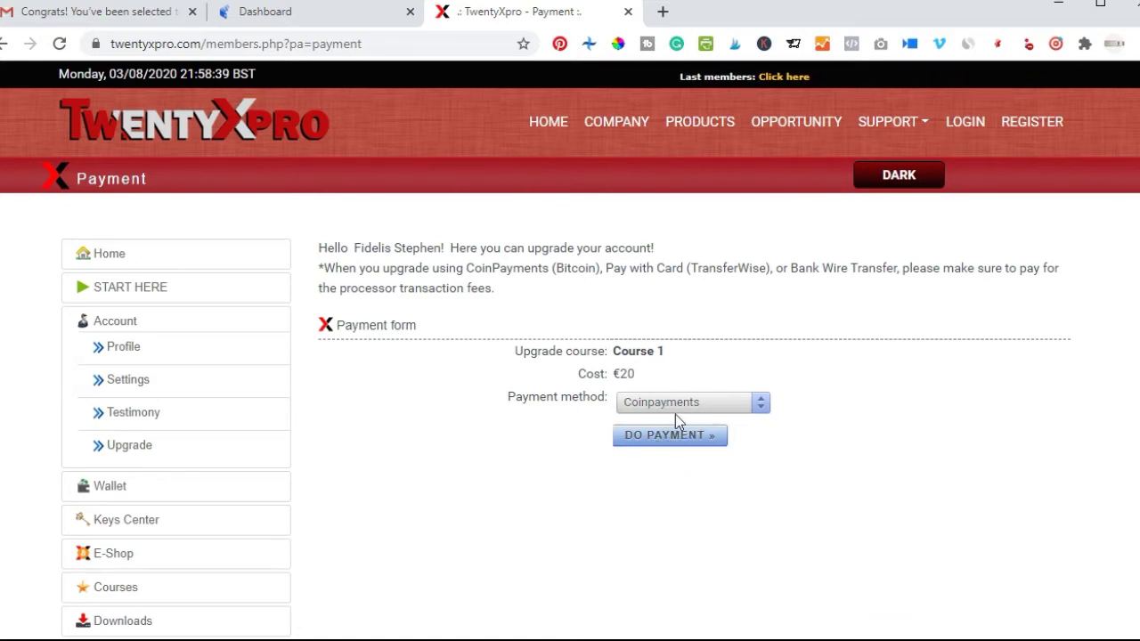
click(660, 440)
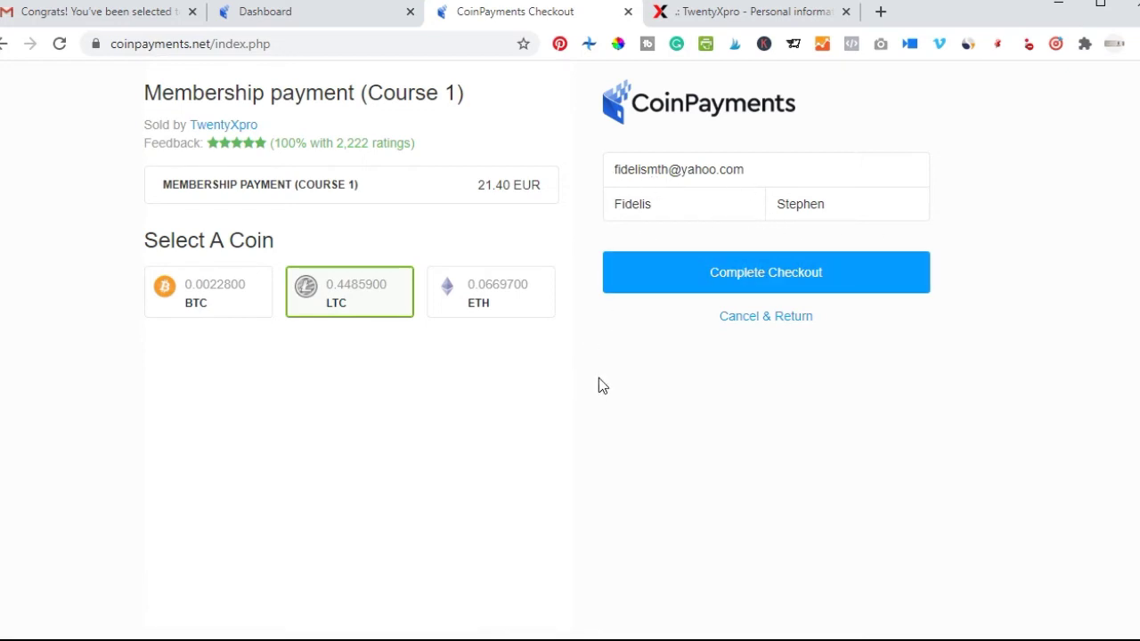
click(763, 287)
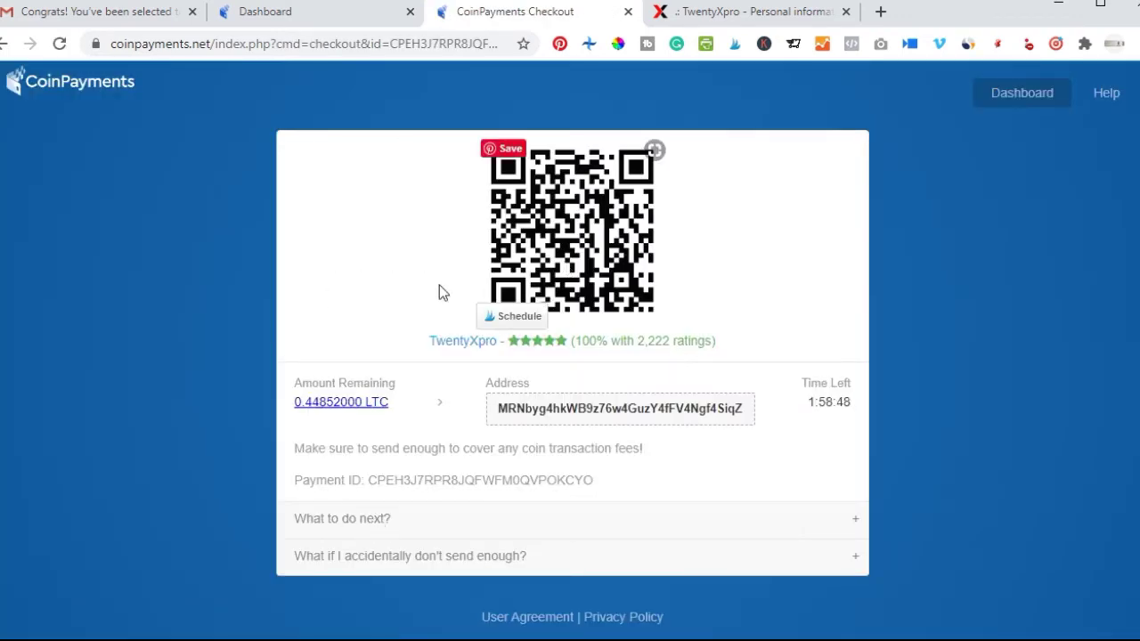
Step: Copy the Litecoin payment address from the CoinPayments checkout page
right_click(583, 408)
click(577, 409)
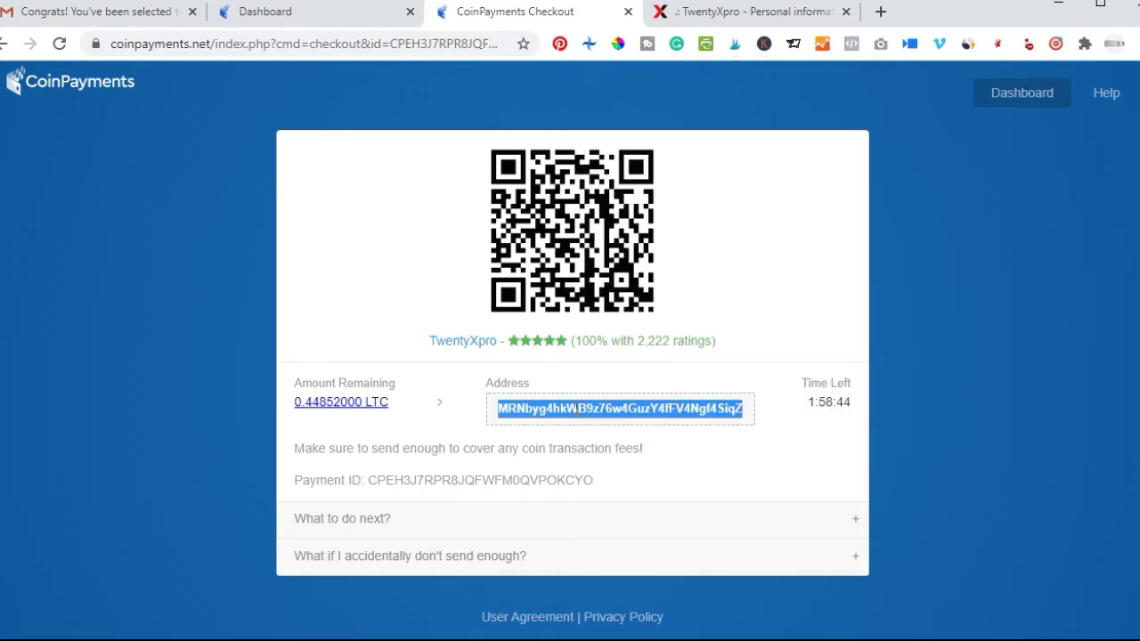
right_click(577, 414)
click(617, 423)
Step: Open the Send / Withdraw form for Litecoin from the CoinPayments dashboard's coin wallets
click(305, 16)
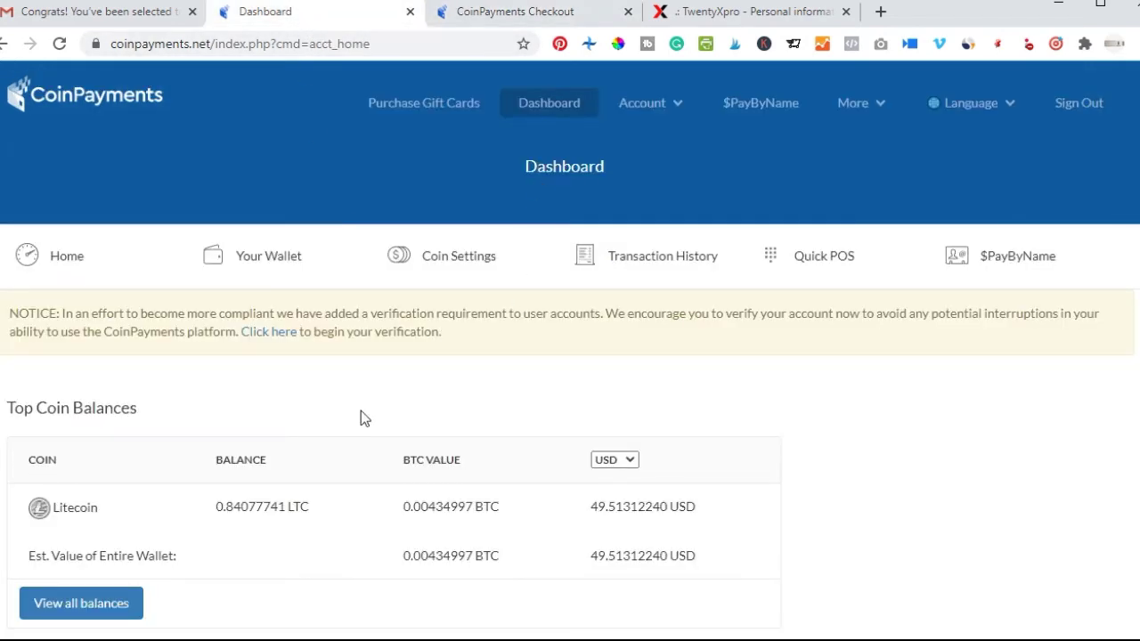
scroll(301, 522, down, 1)
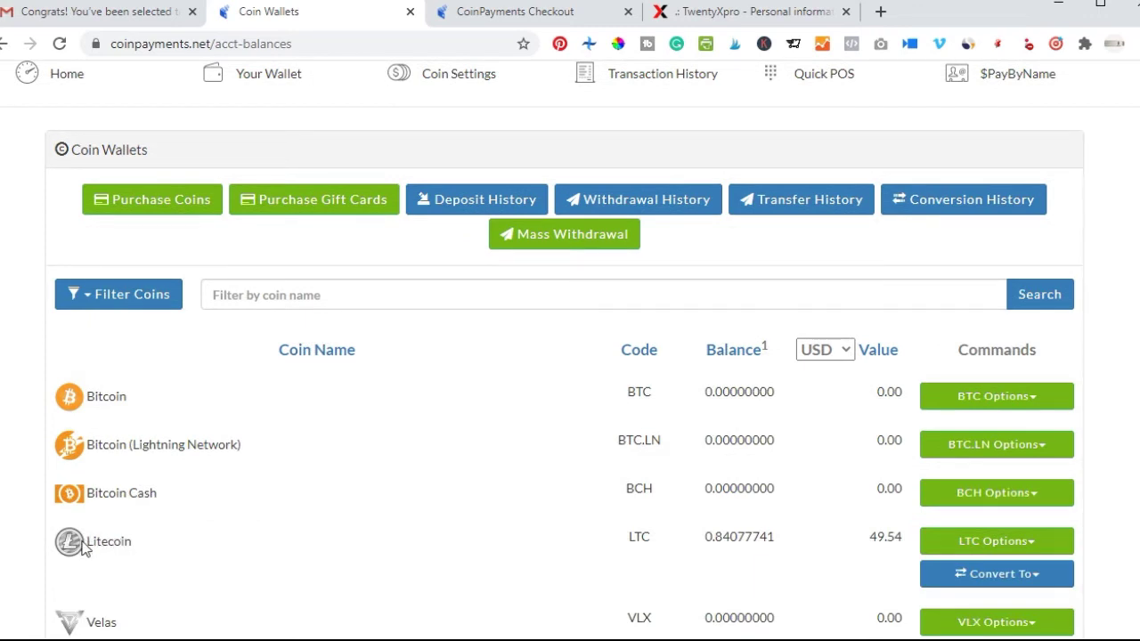
click(1040, 544)
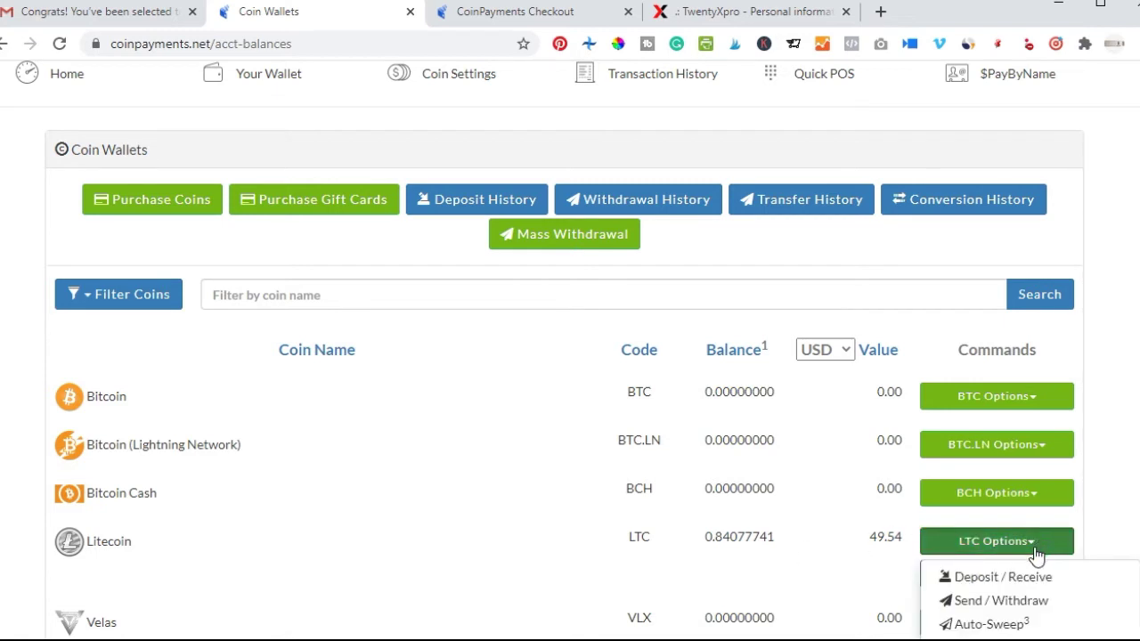
click(1024, 608)
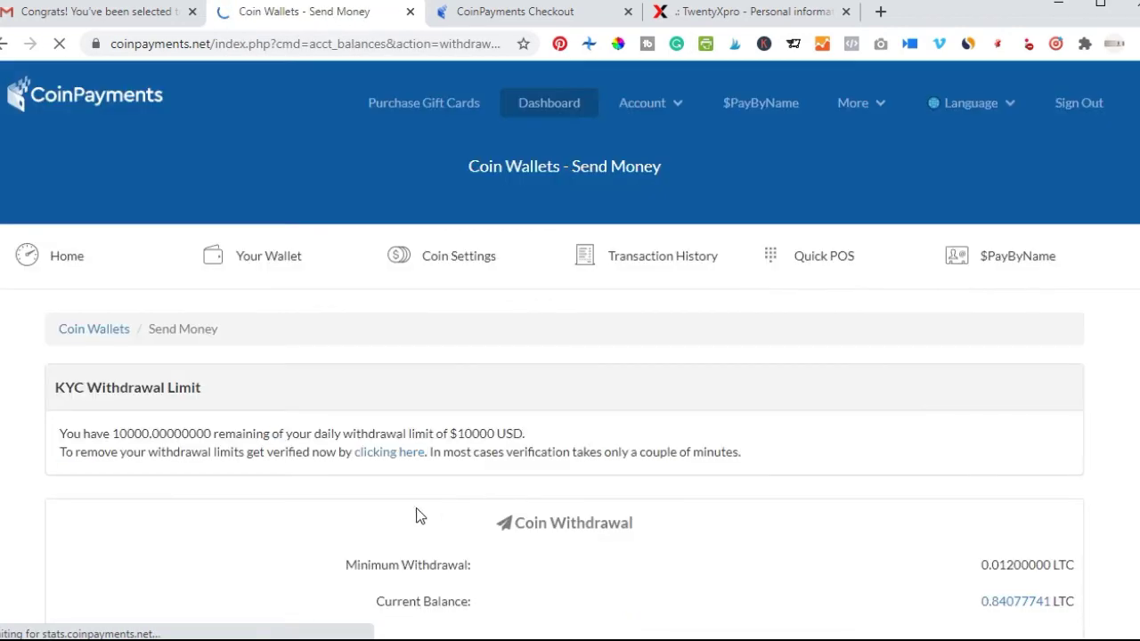
Step: Paste the copied payment address as the Litecoin address to send to in the Coin Withdrawal form
scroll(289, 401, down, 1)
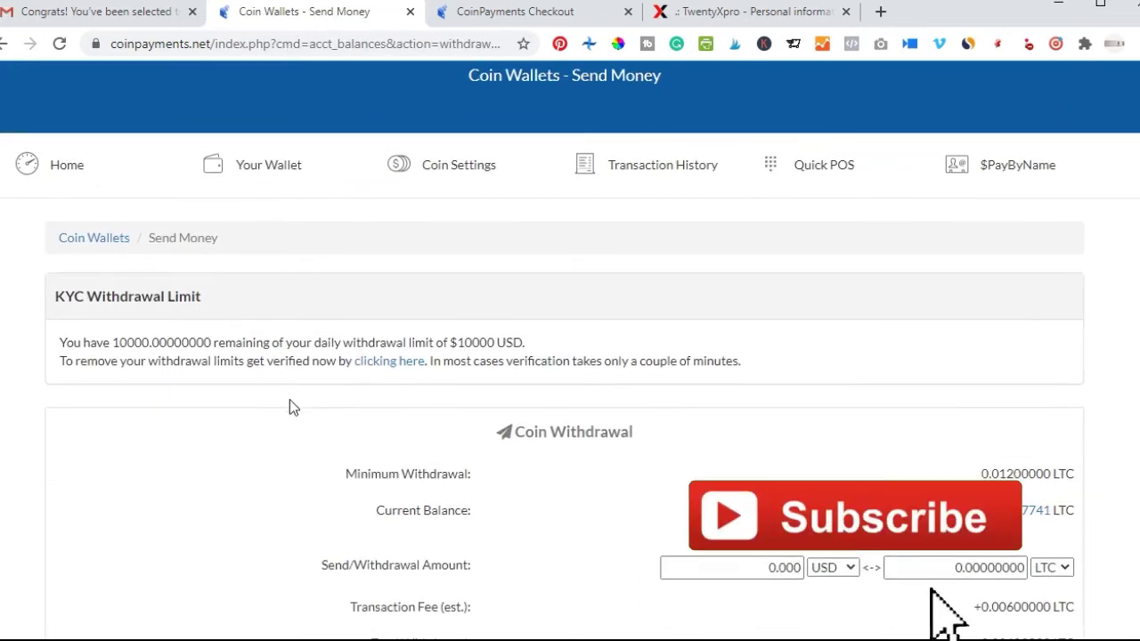
scroll(426, 420, down, 1)
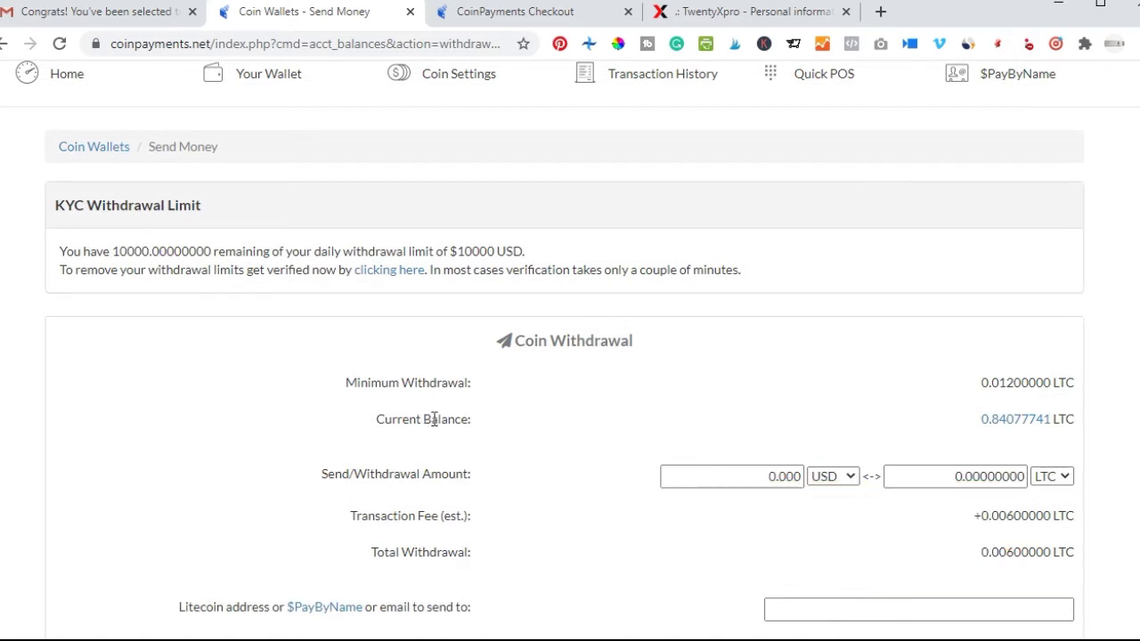
scroll(438, 405, down, 2)
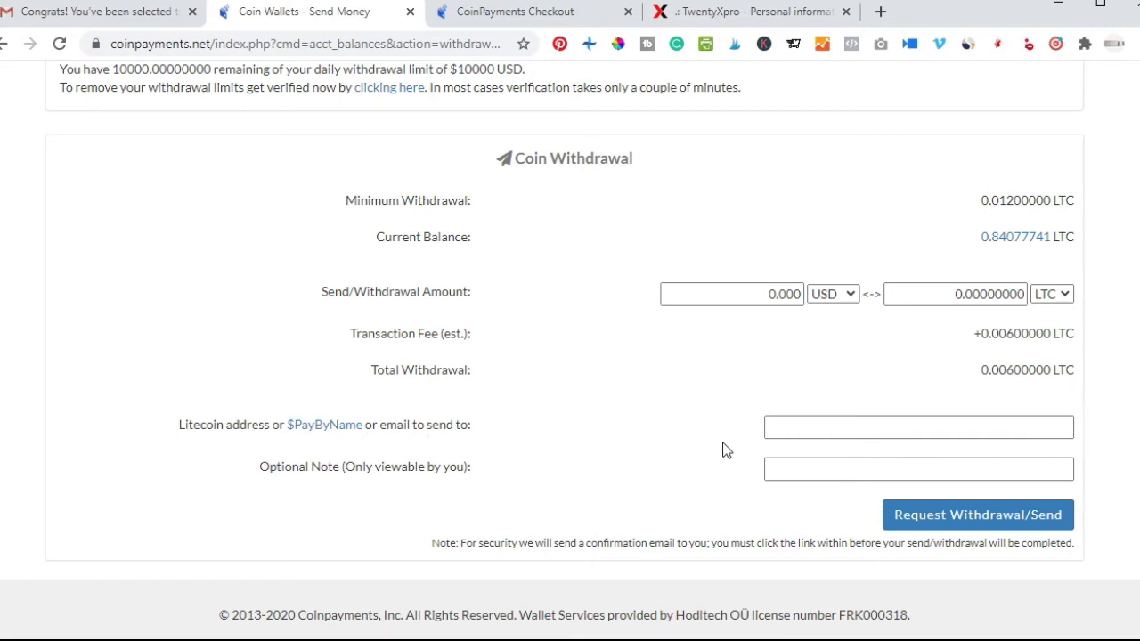
click(828, 434)
right_click(823, 428)
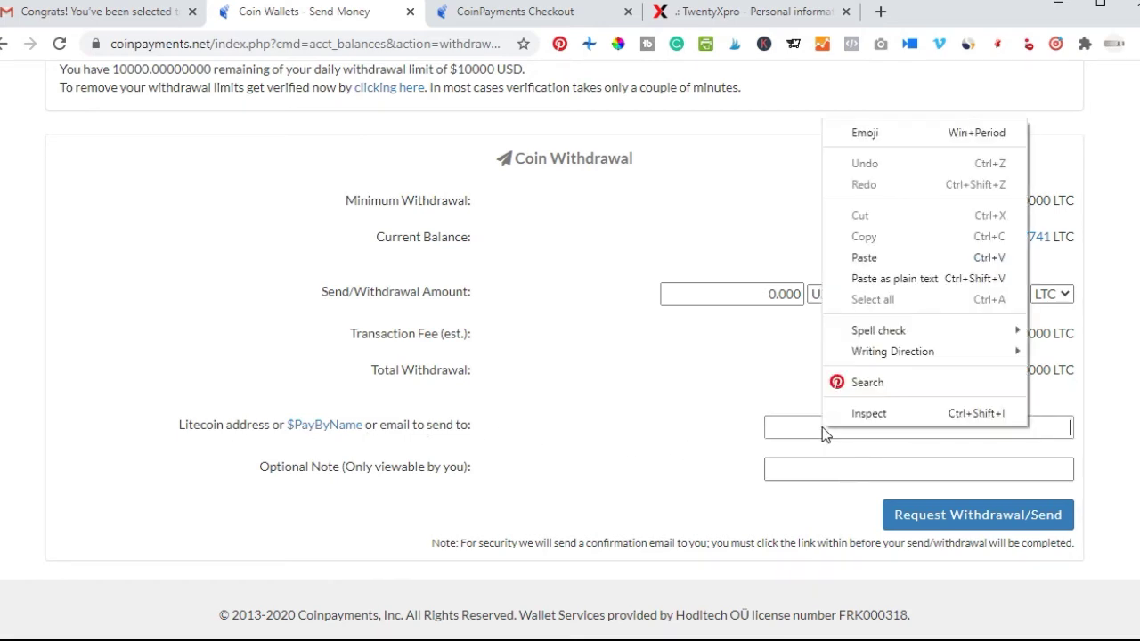
click(868, 258)
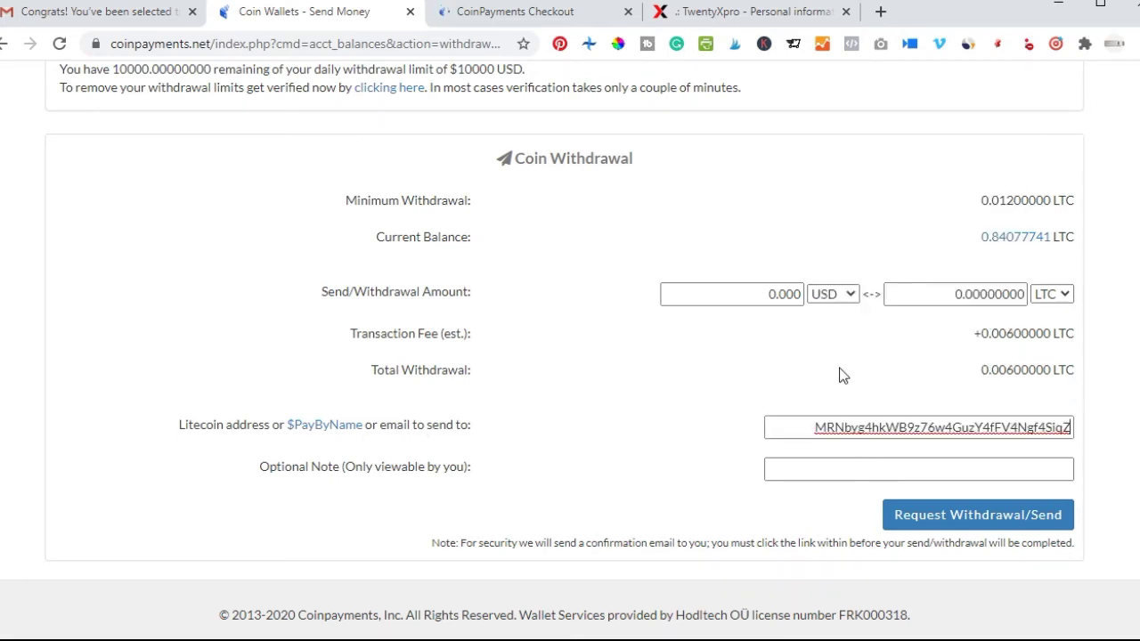
Step: Set the withdrawal amount to the checkout's 0.44852000 LTC and enter the account username as the optional note
click(476, 13)
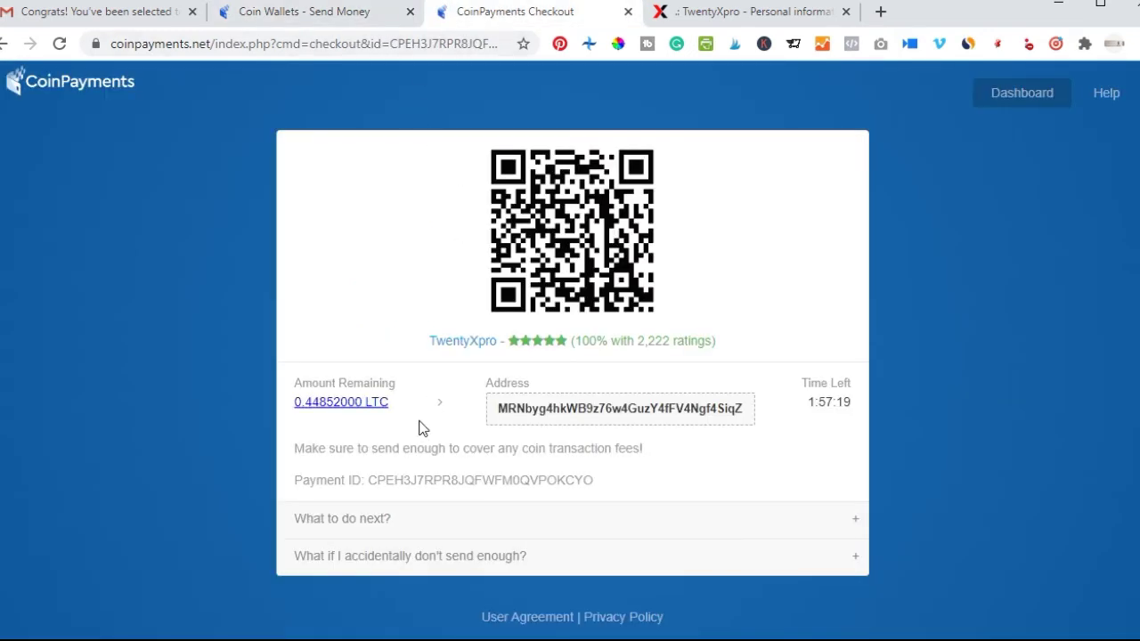
drag(288, 401, 357, 401)
right_click(336, 403)
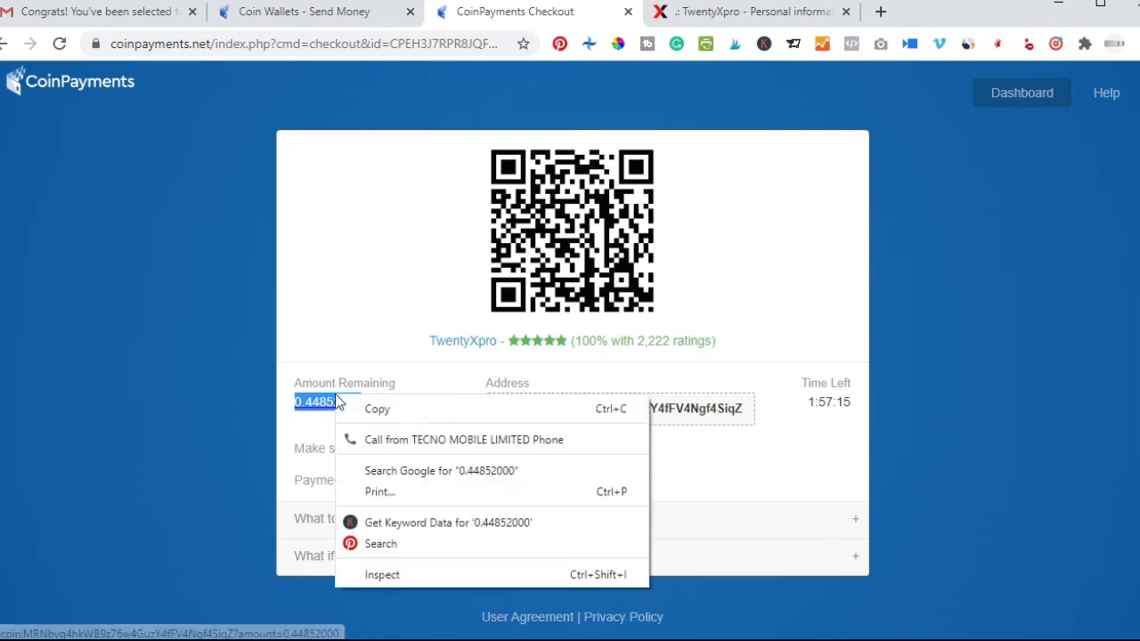
click(379, 407)
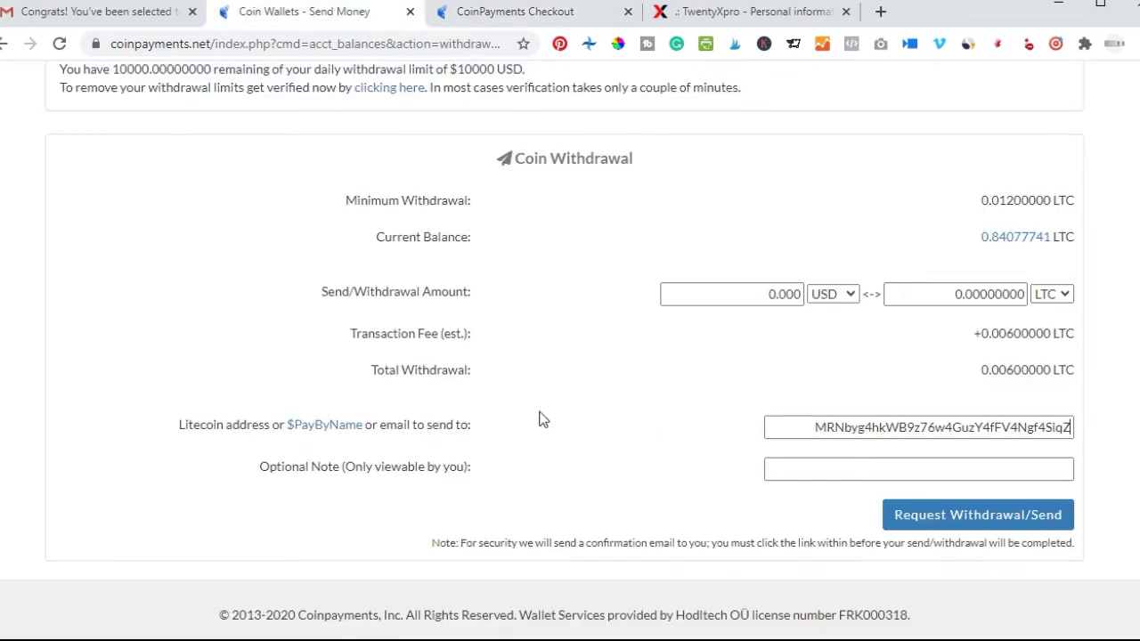
click(785, 478)
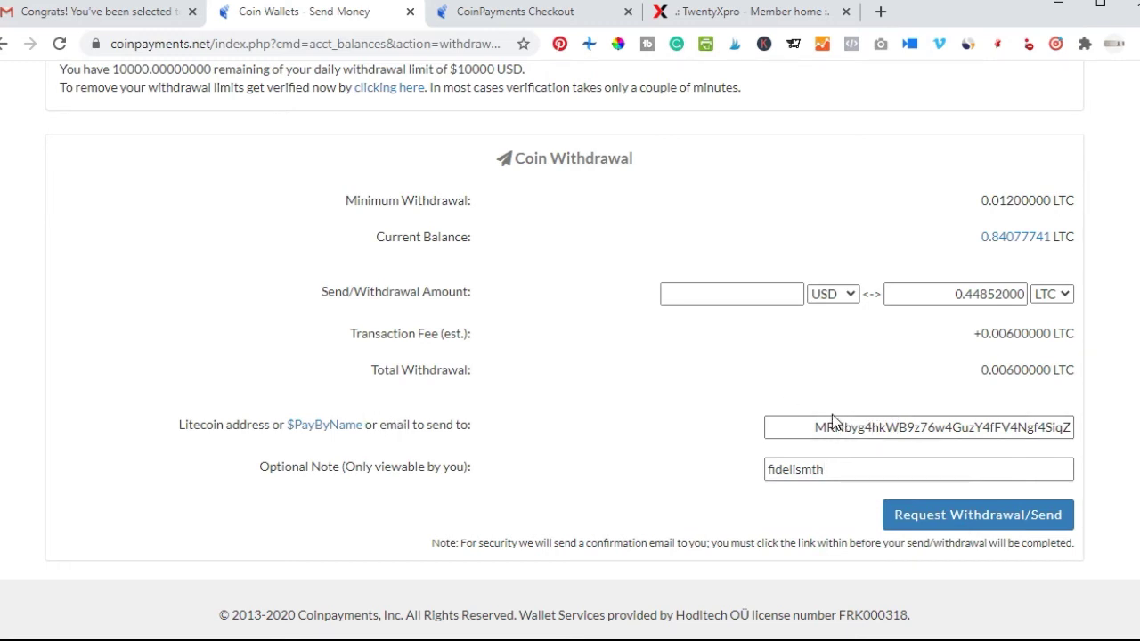
Step: Compare the withdrawal details with the checkout page, request the withdrawal, and return to the checkout to check the payment status
click(463, 13)
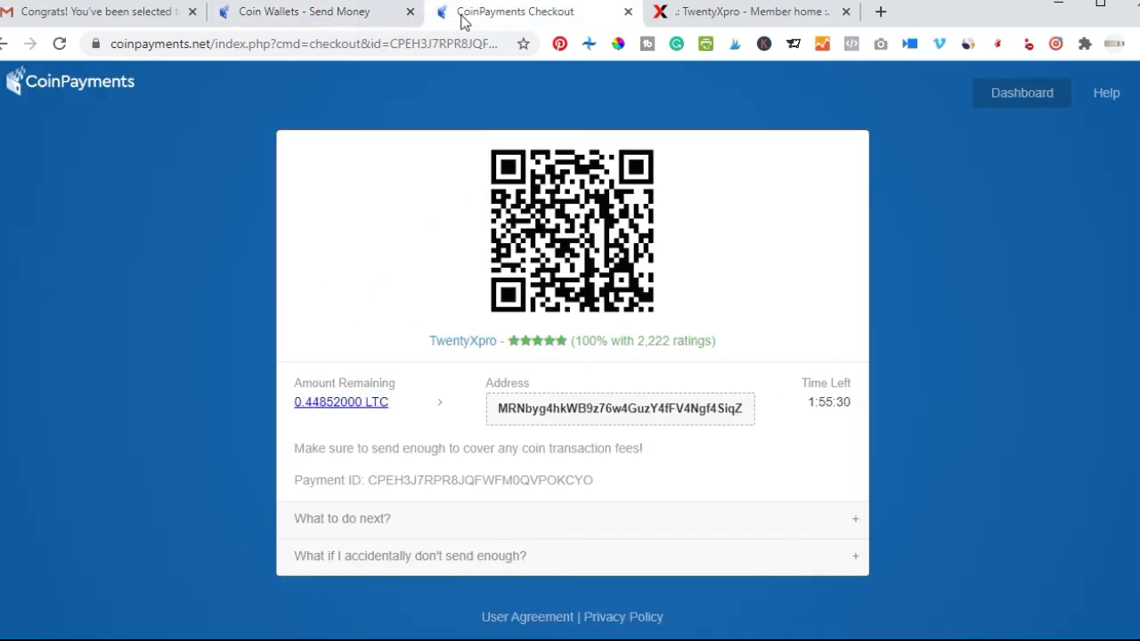
click(303, 12)
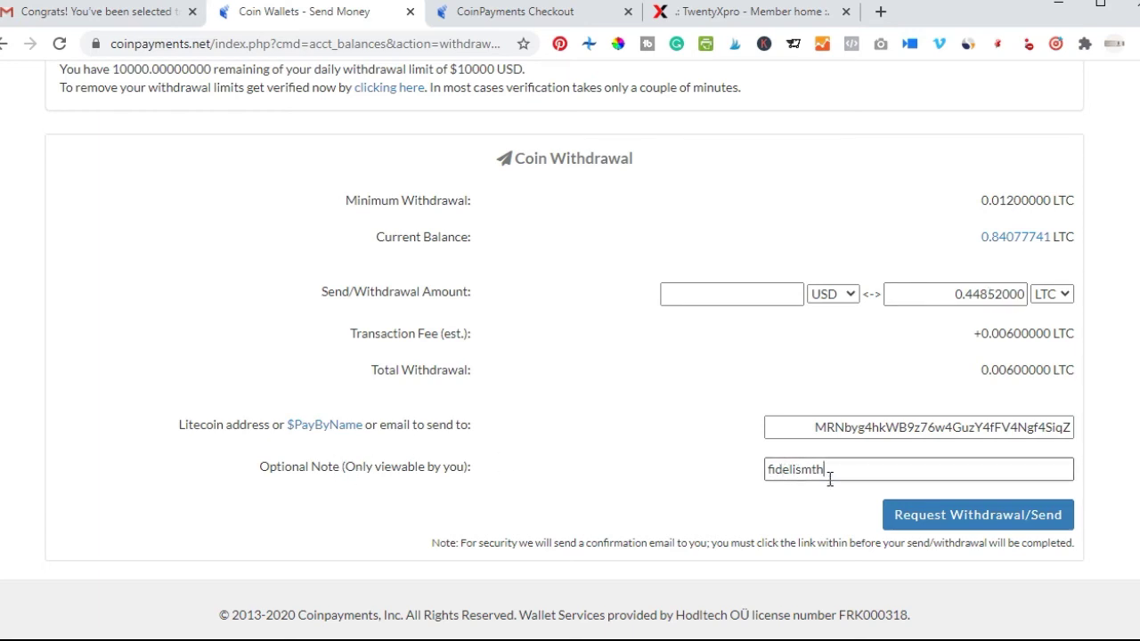
click(935, 520)
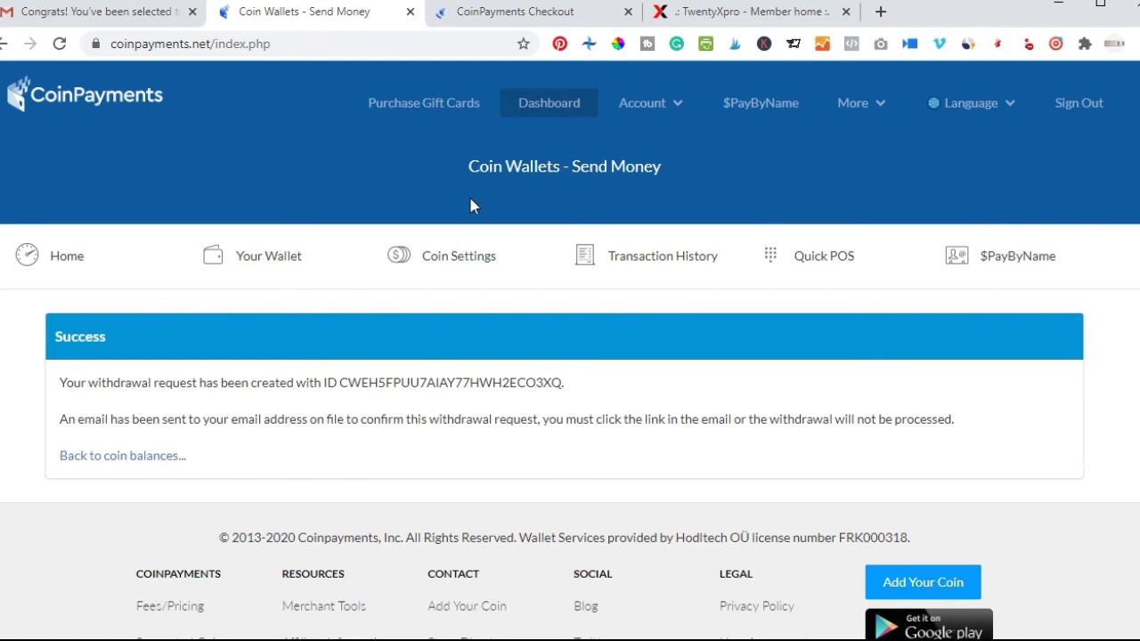
click(501, 12)
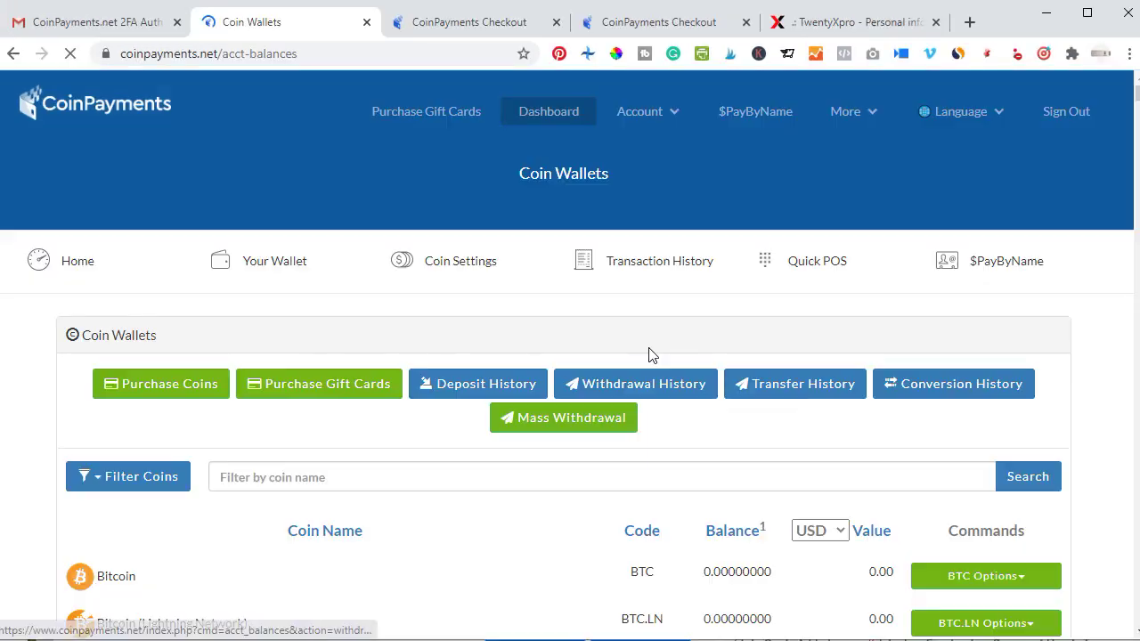
click(428, 26)
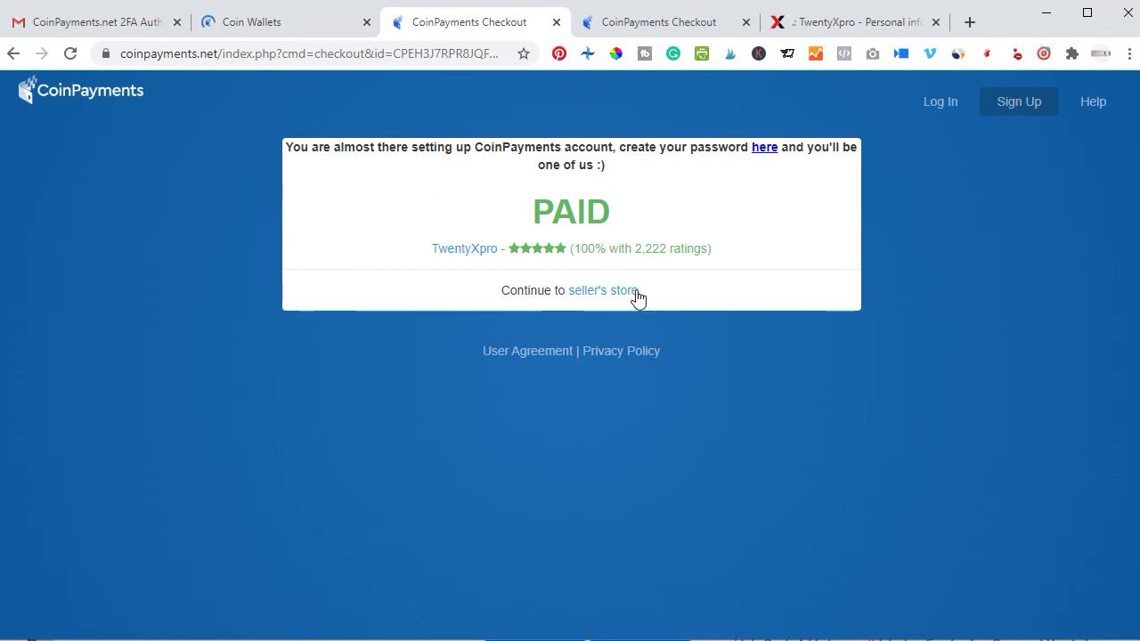